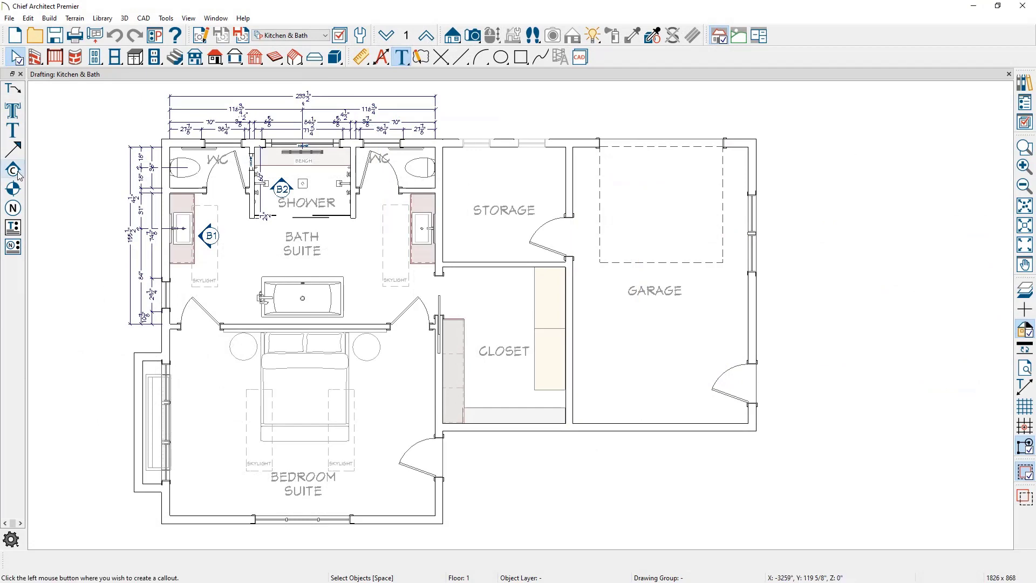
Step: Start a callout above the garage and enter D15 as its Callout Label
click(13, 170)
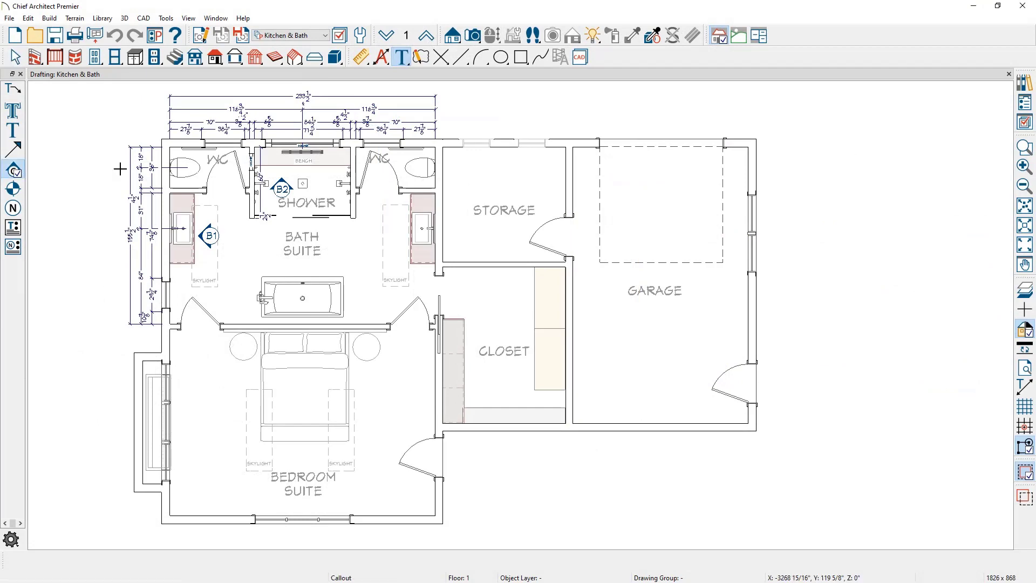
click(673, 112)
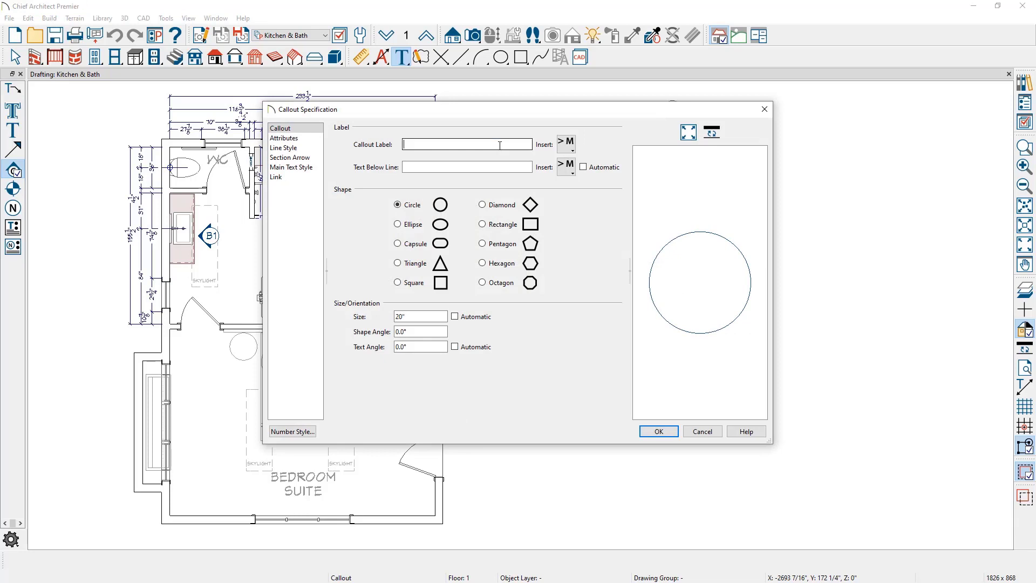
text(D15)
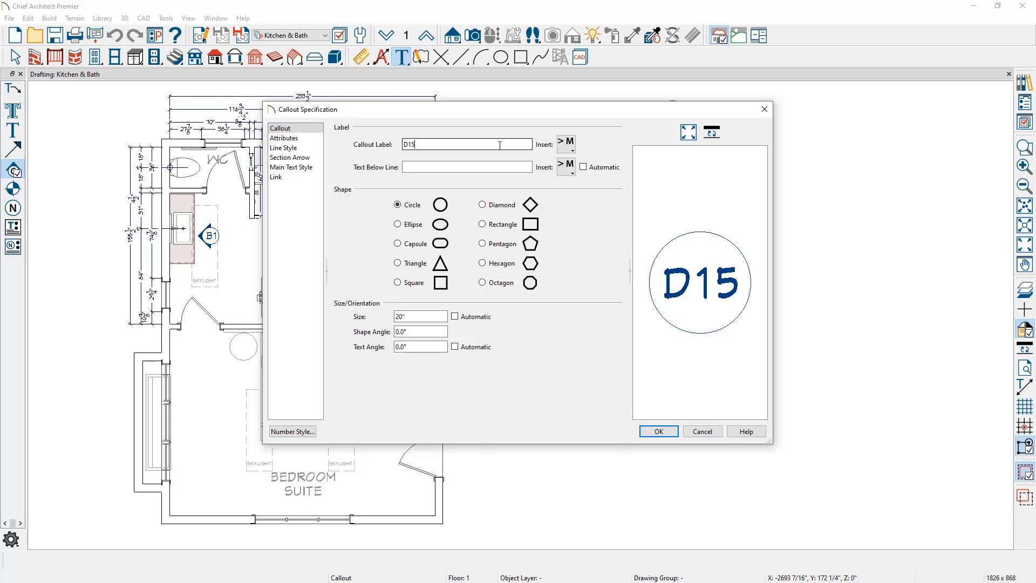
click(463, 171)
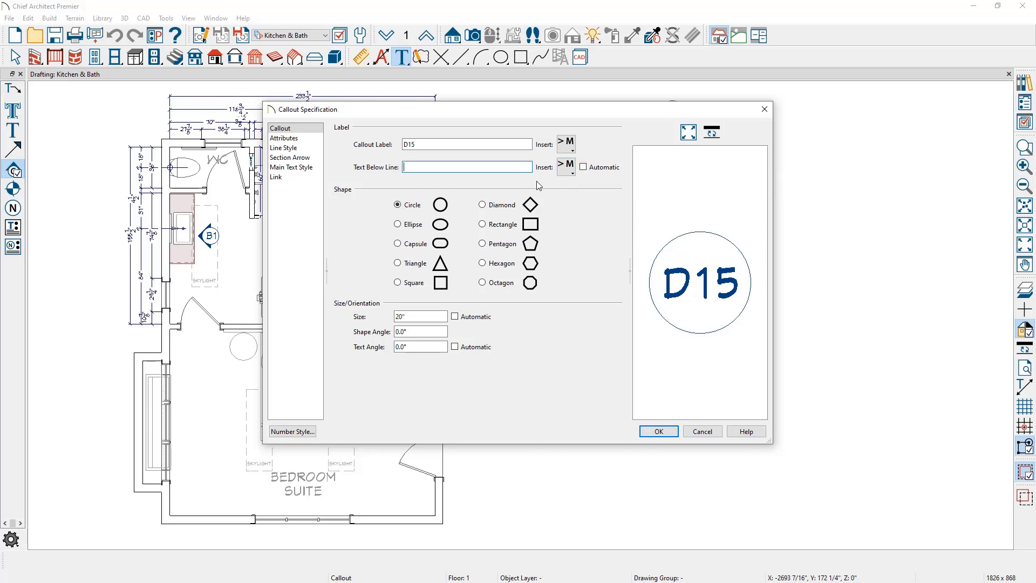
Step: Link the D15 callout to the Garage Portal Frame CAD detail
click(288, 180)
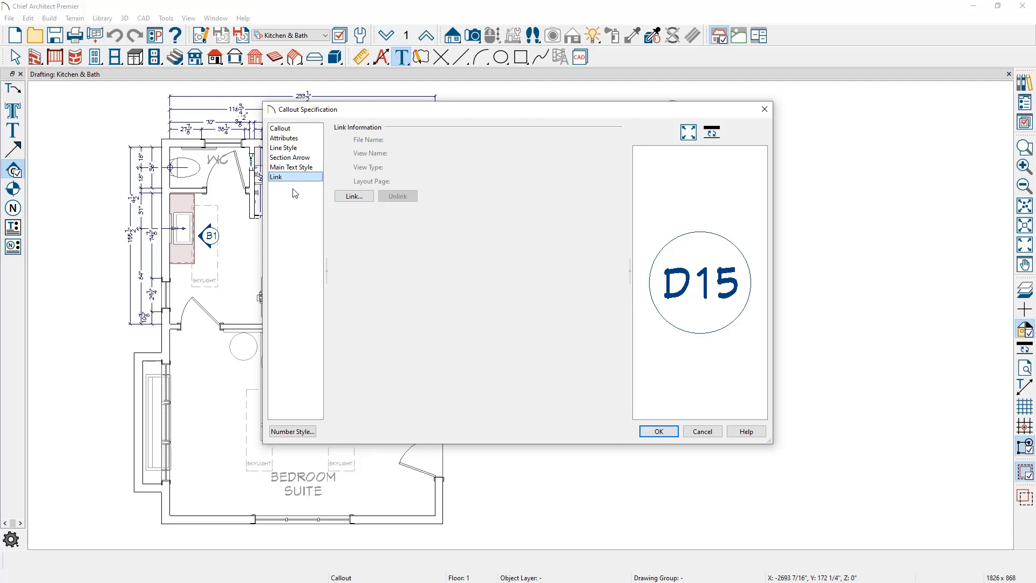
click(354, 196)
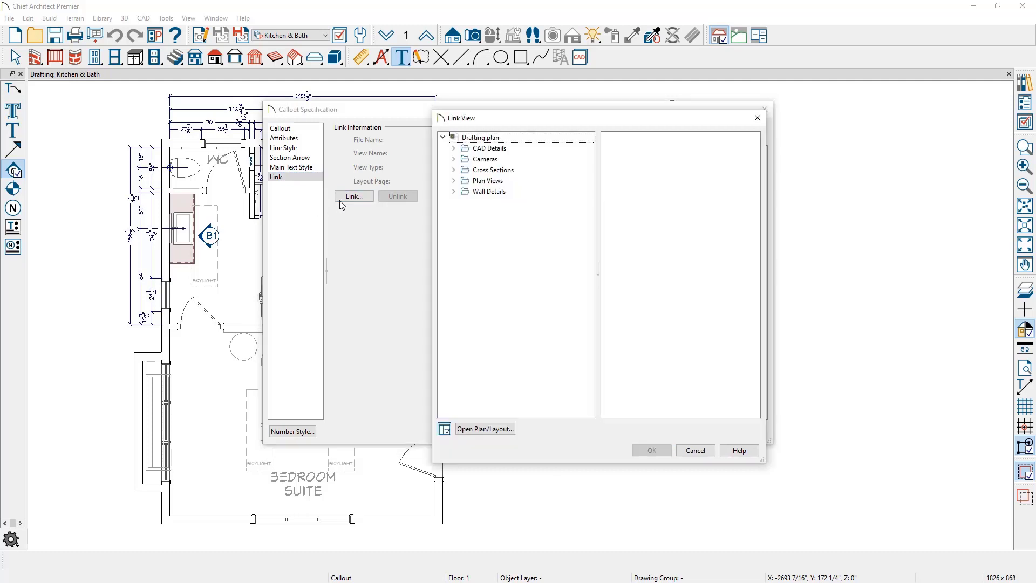
click(453, 149)
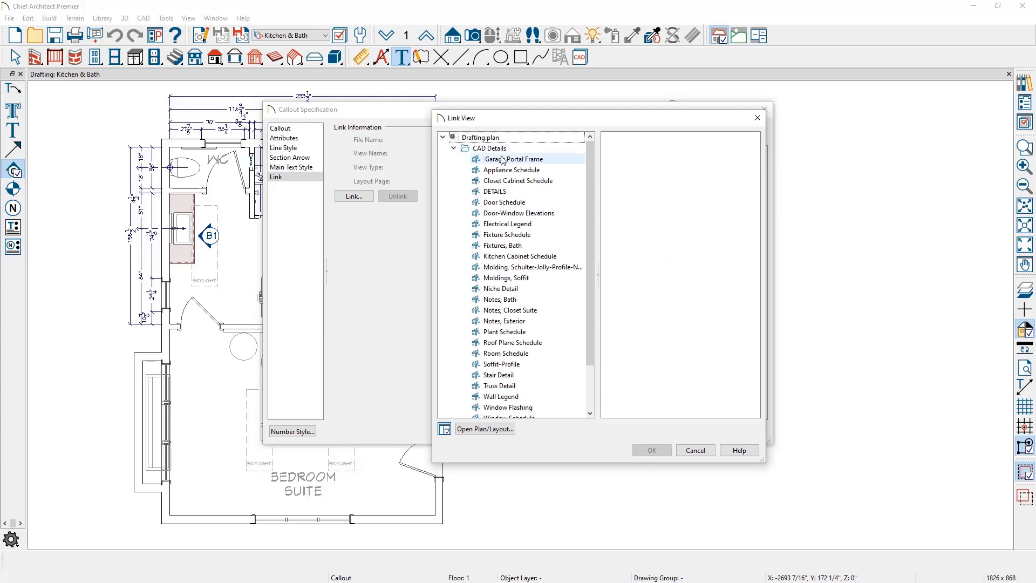
click(549, 161)
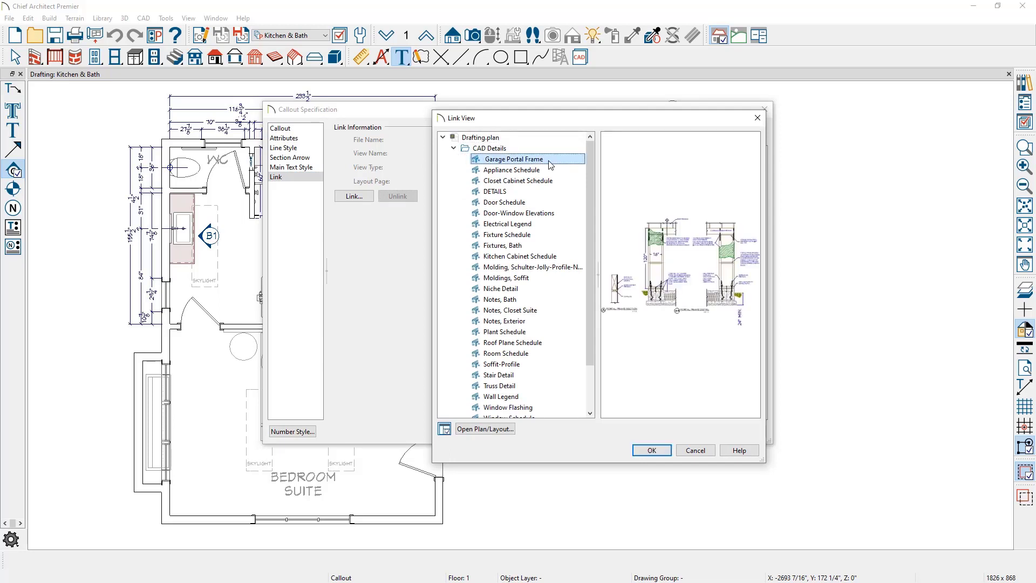
click(652, 450)
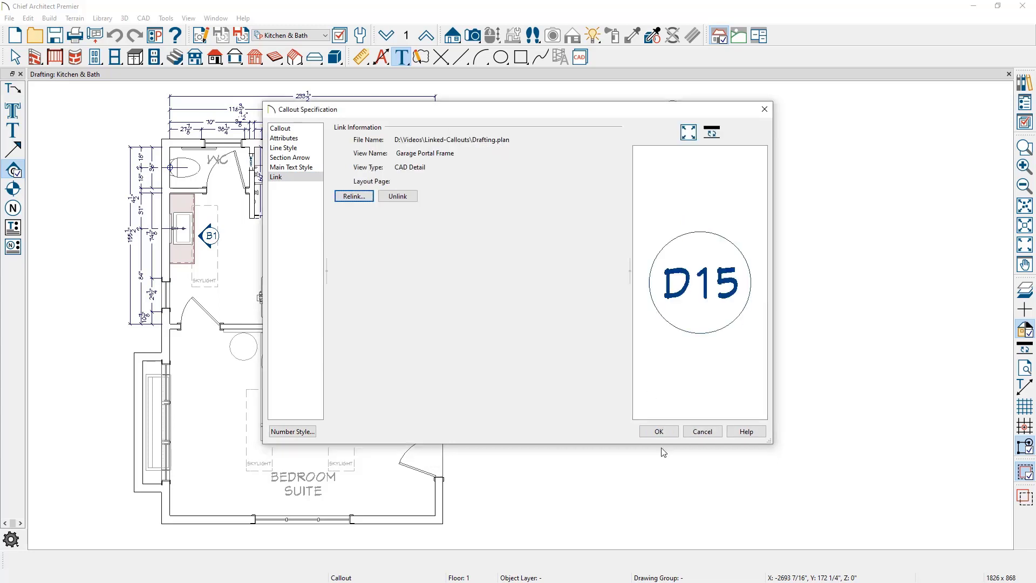
Step: Turn on a cross section line for D15 and confirm its settings
click(310, 140)
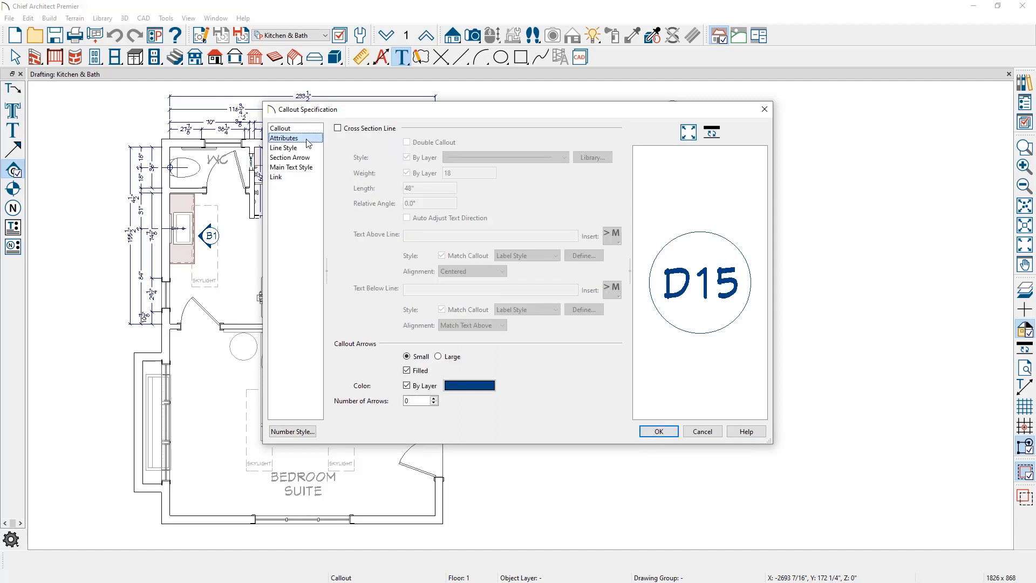
click(345, 129)
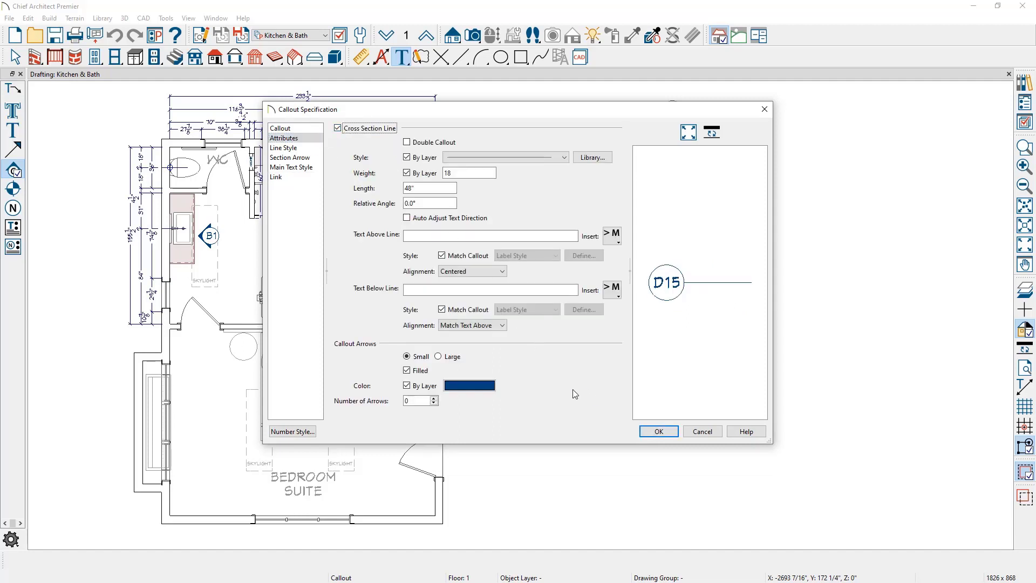
click(659, 431)
Step: Place D15 above the garage, open its Garage Portal Frame detail, then return to Kitchen & Bath
click(696, 130)
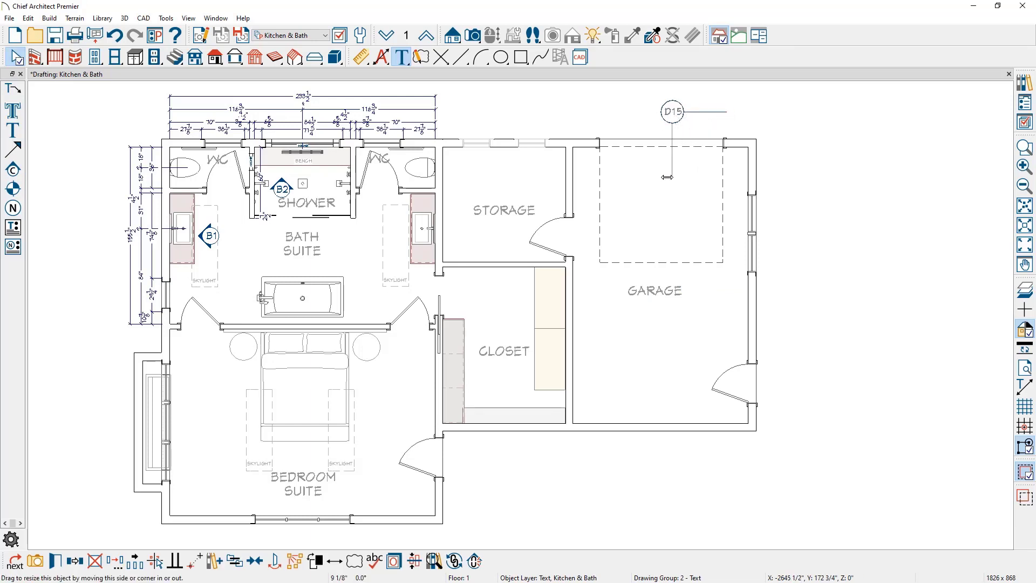
click(668, 177)
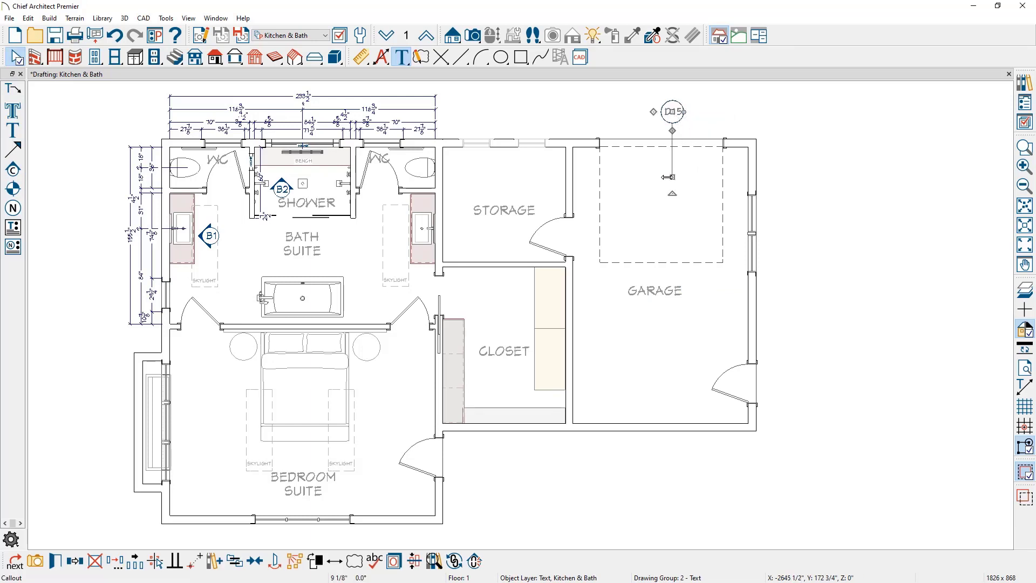
double_click(677, 123)
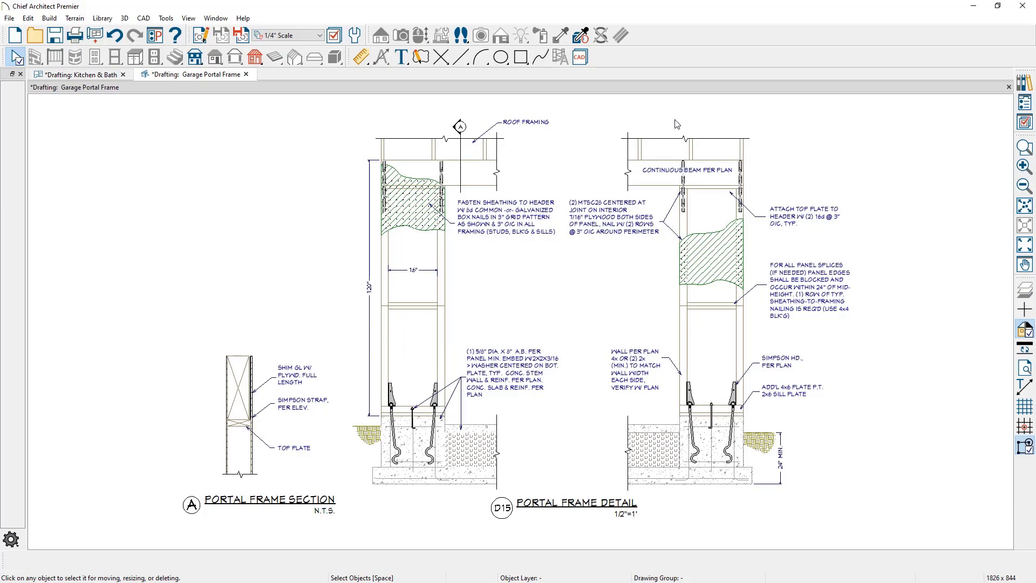
click(106, 75)
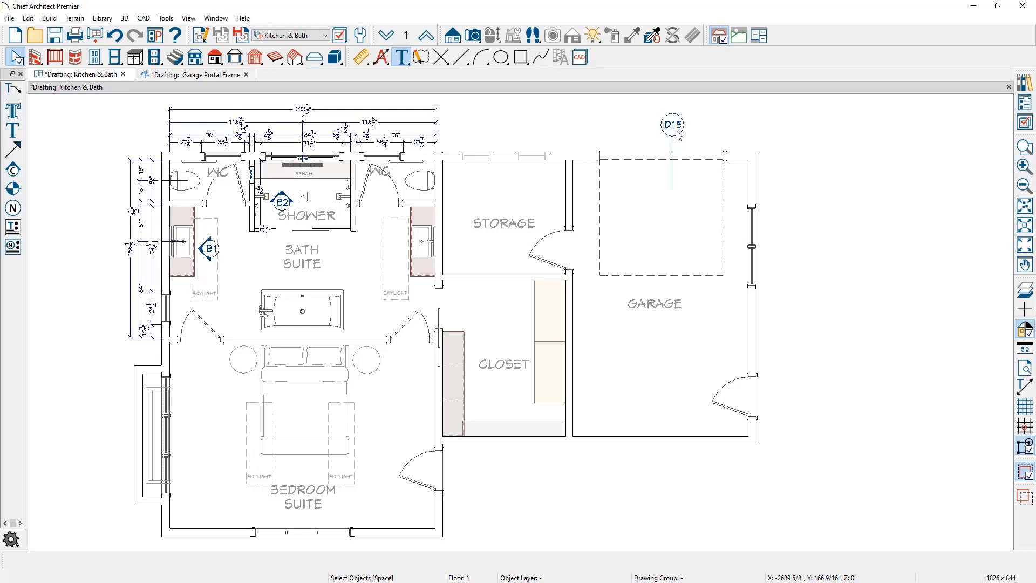
Step: Add a callout labeled FP in the middle of the garage, linked to the Floor Plan view
click(12, 170)
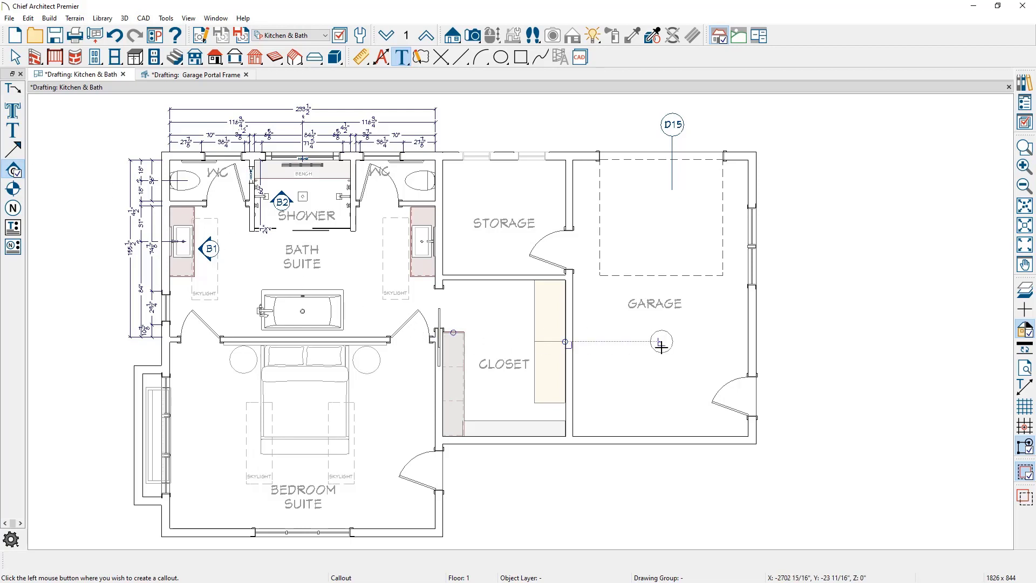
click(661, 347)
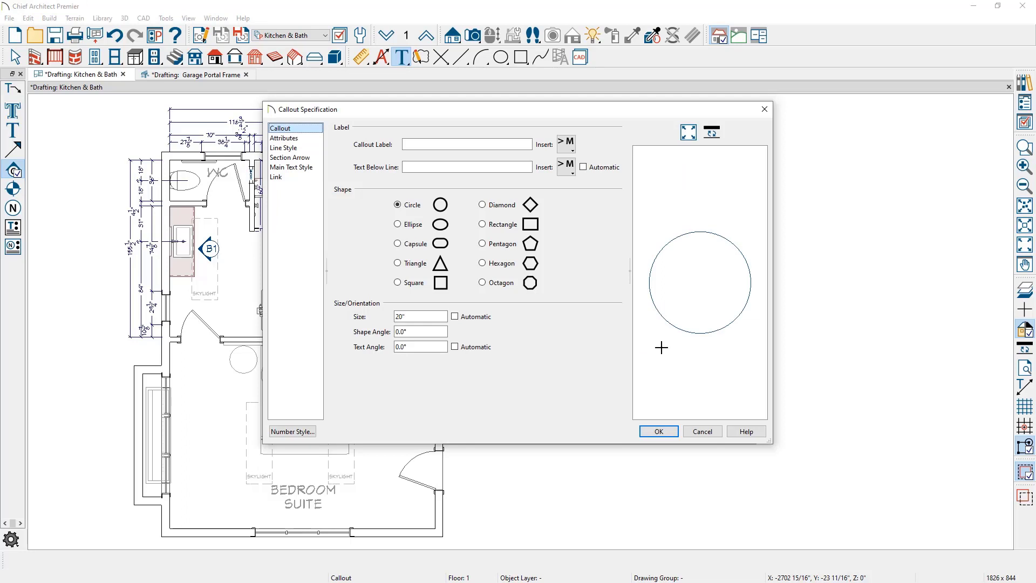
click(483, 149)
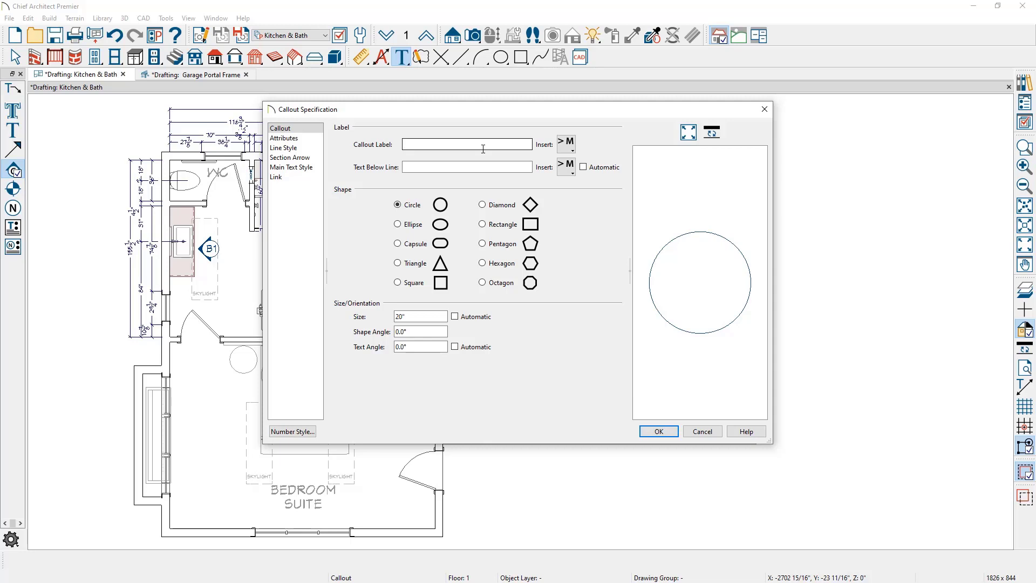
text(FP)
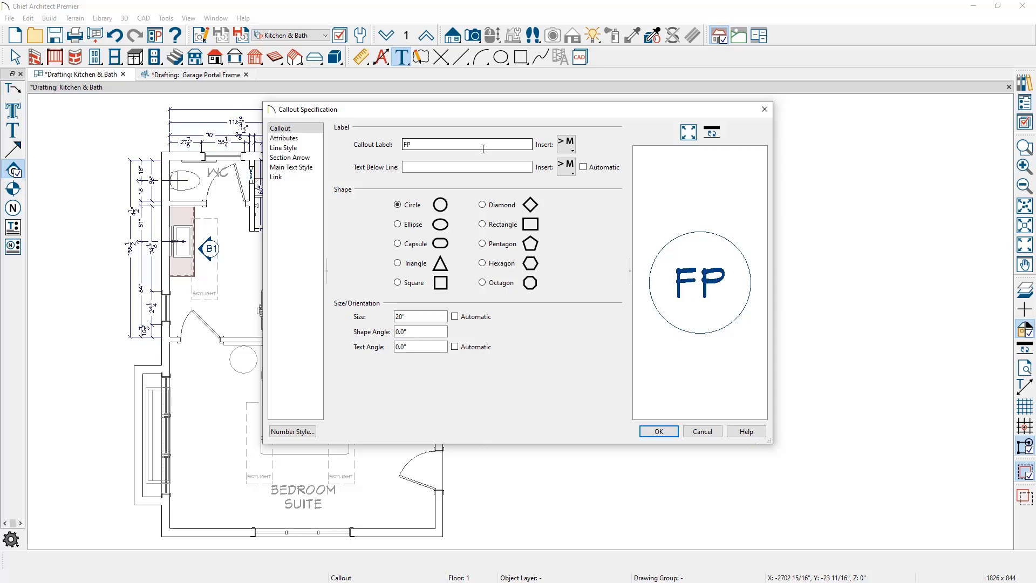
click(296, 183)
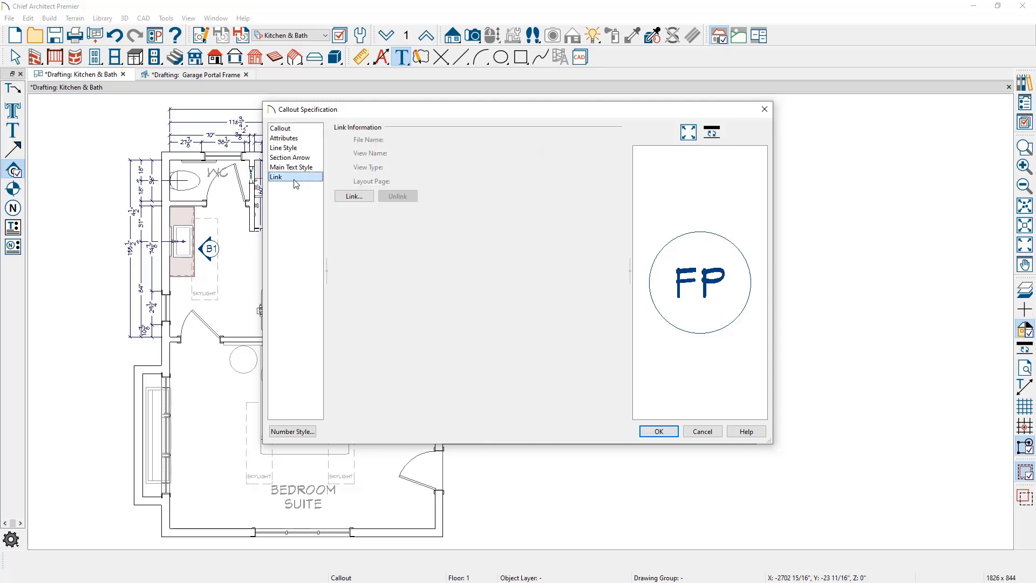
click(354, 196)
click(454, 181)
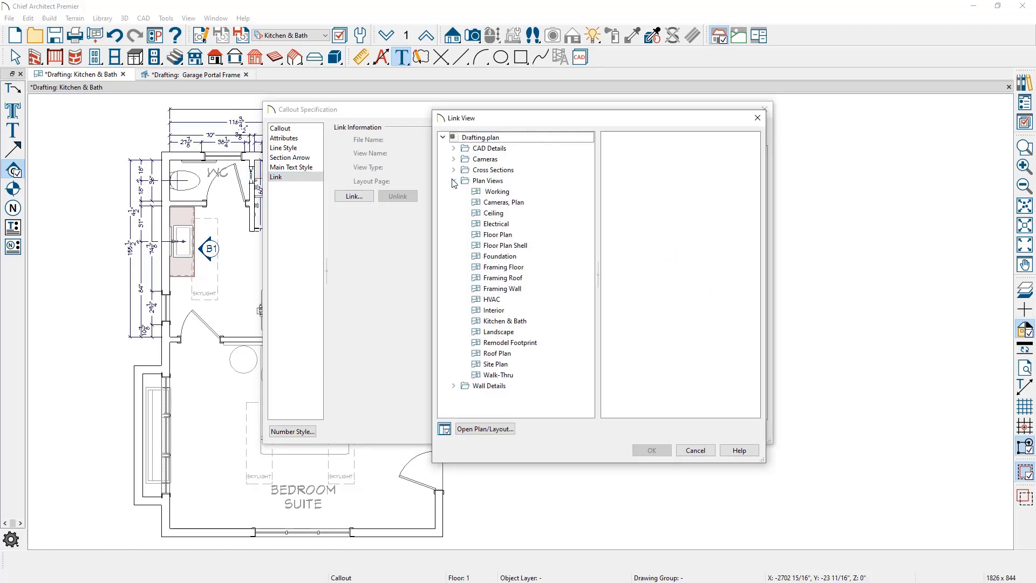
click(516, 236)
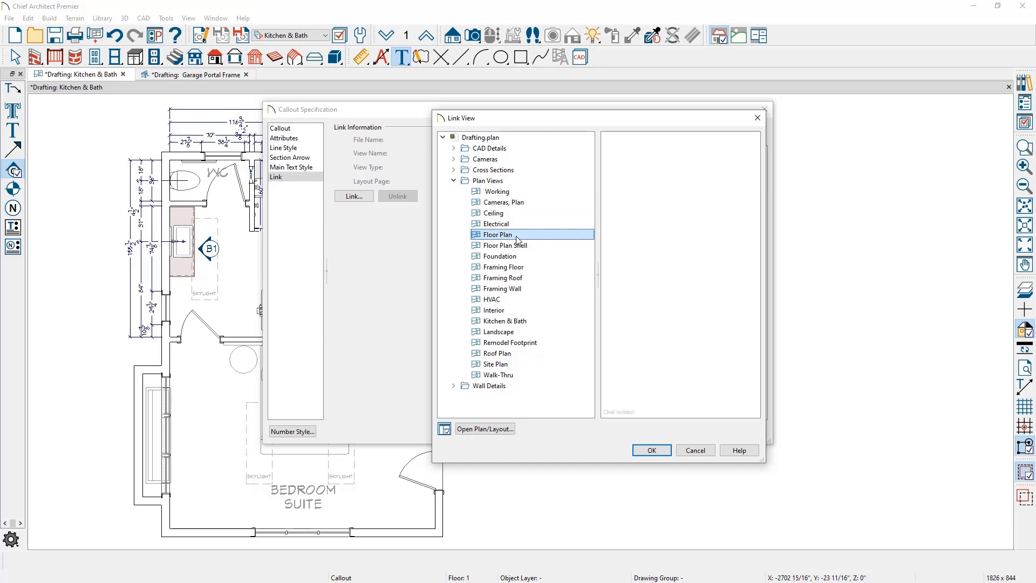
click(650, 449)
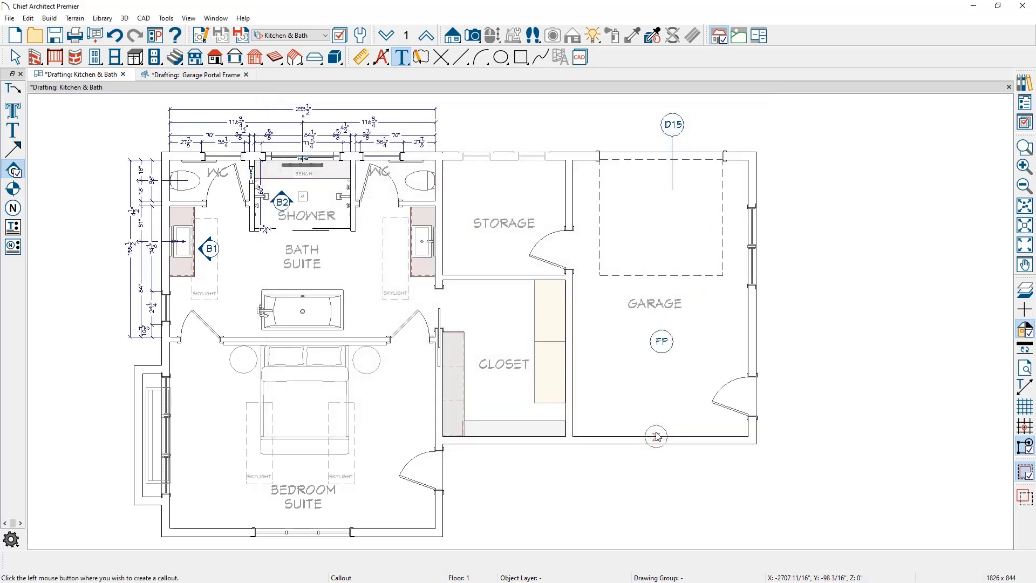
key(space)
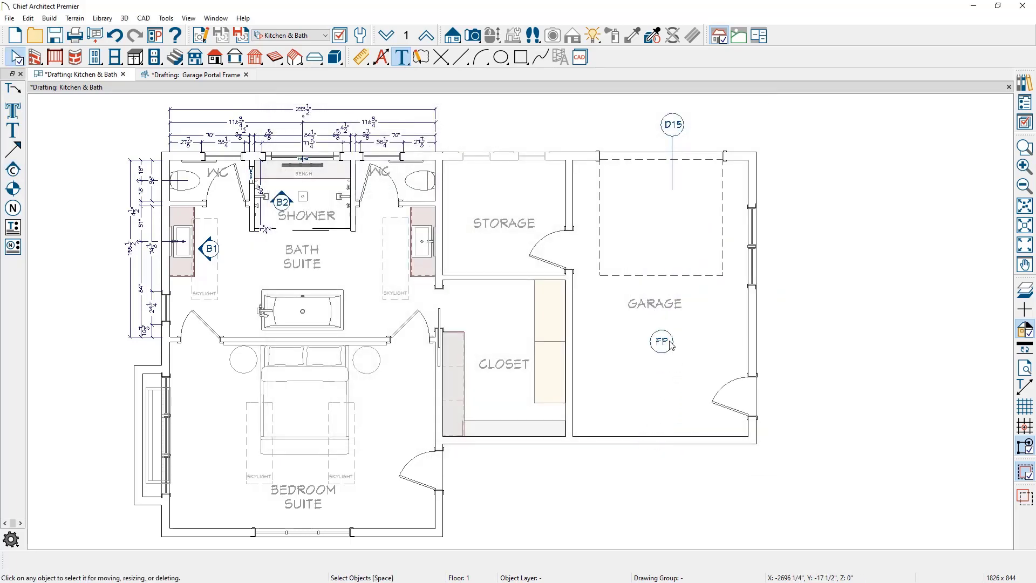
Step: Open the Floor Plan view from the FP callout, keeping the current layer set
double_click(671, 345)
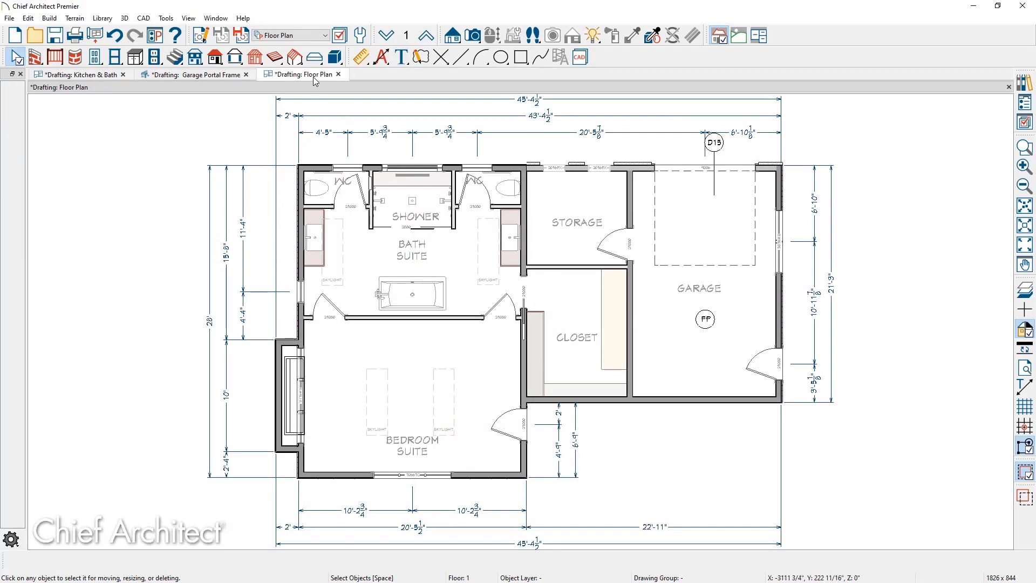
click(300, 36)
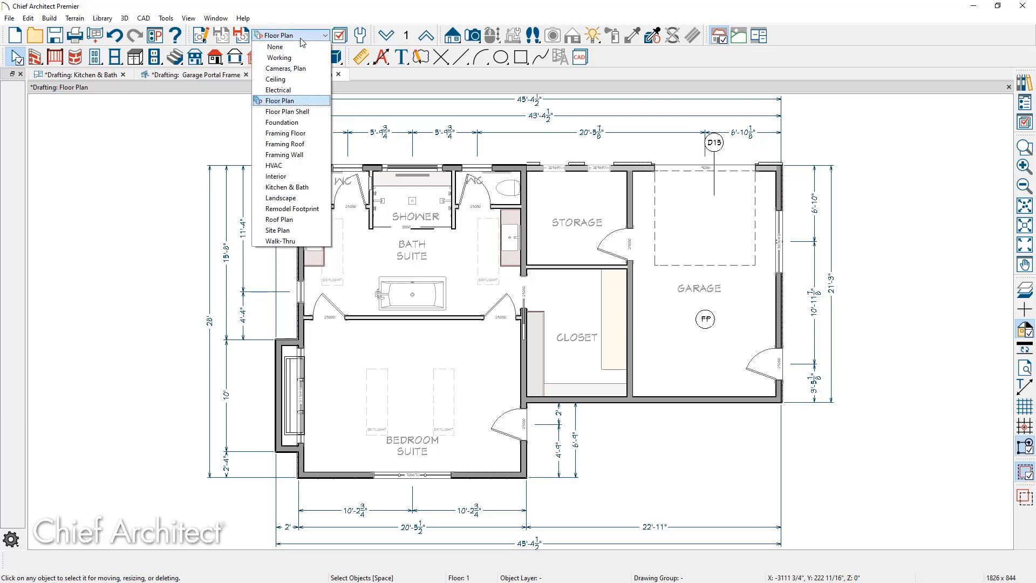
click(301, 38)
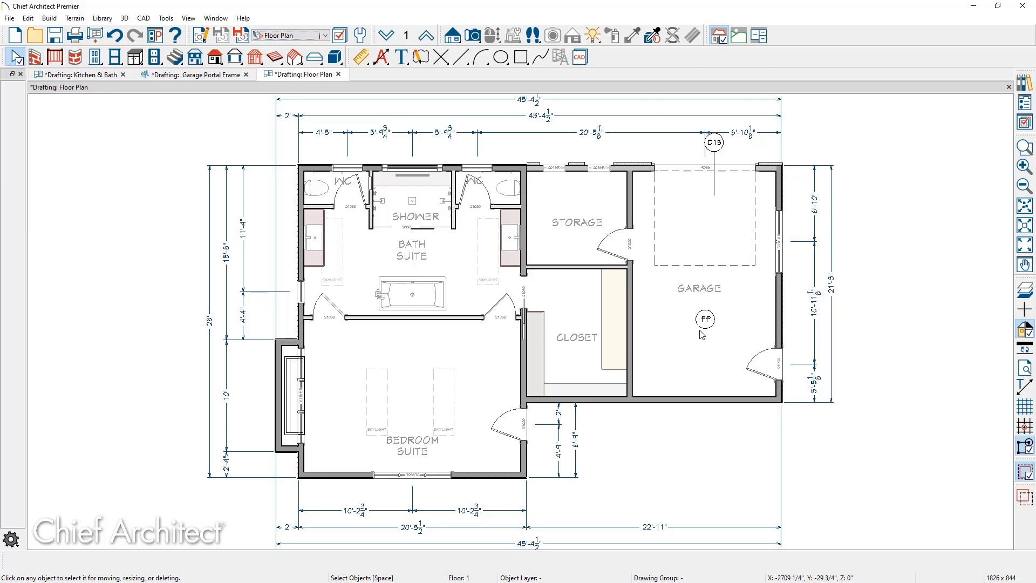
key(t)
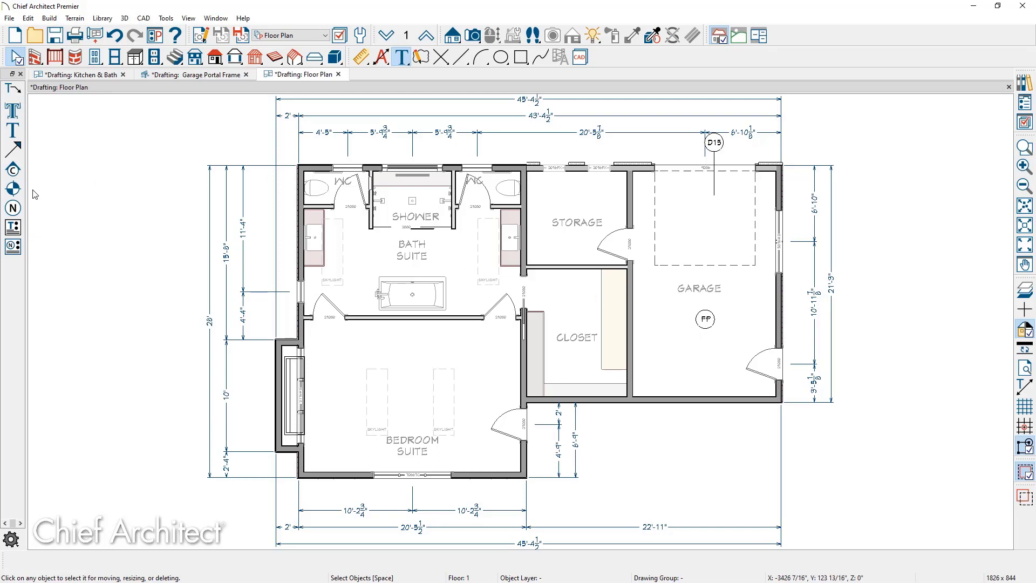
click(13, 170)
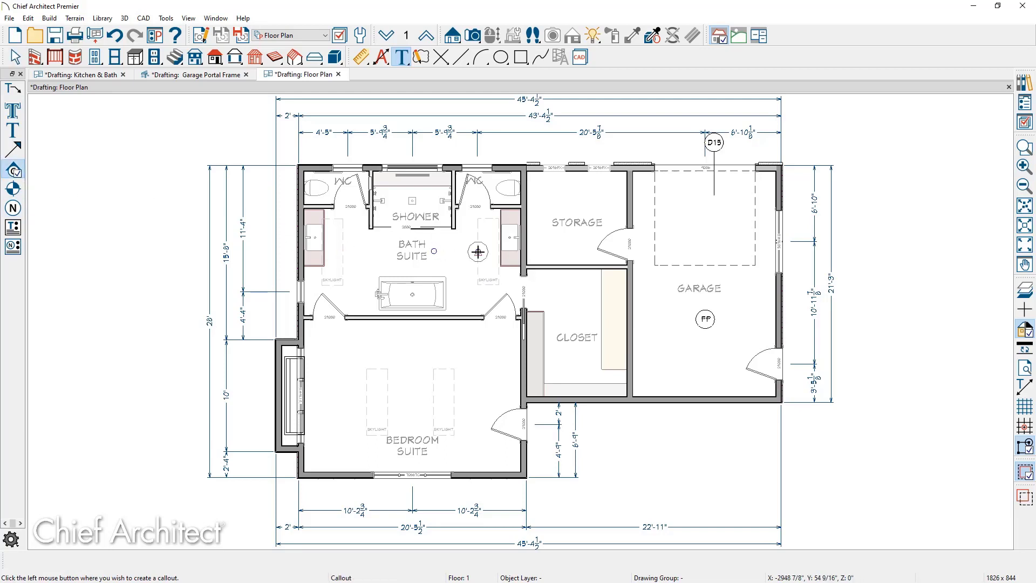
Step: Place a new callout in the bath suite and label it B1
click(457, 254)
double_click(457, 253)
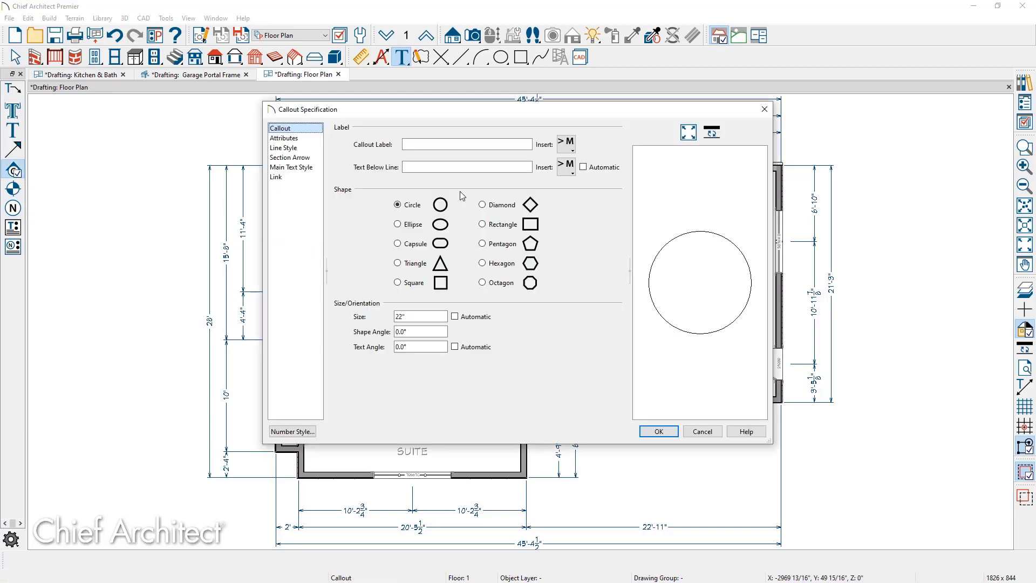
click(455, 144)
text(B1)
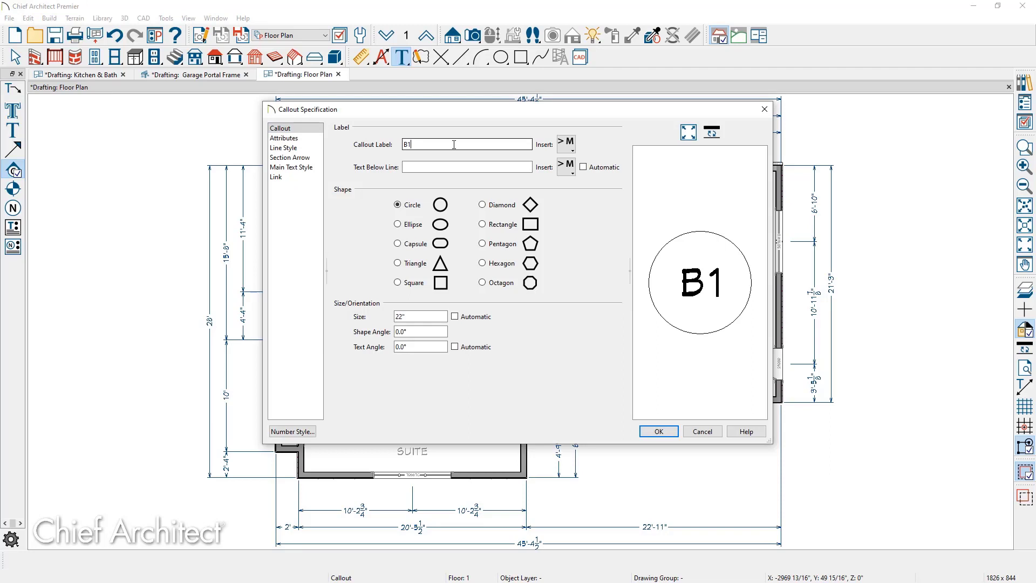
Step: Link B1 to the Cameras > 1st Floor > Bath view and return to the floor plan
click(319, 177)
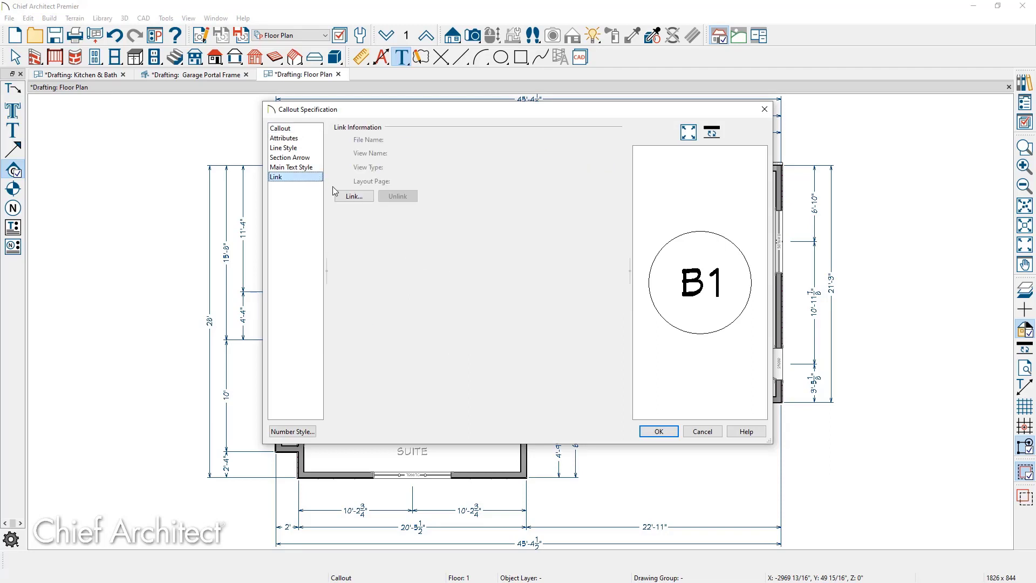
click(351, 197)
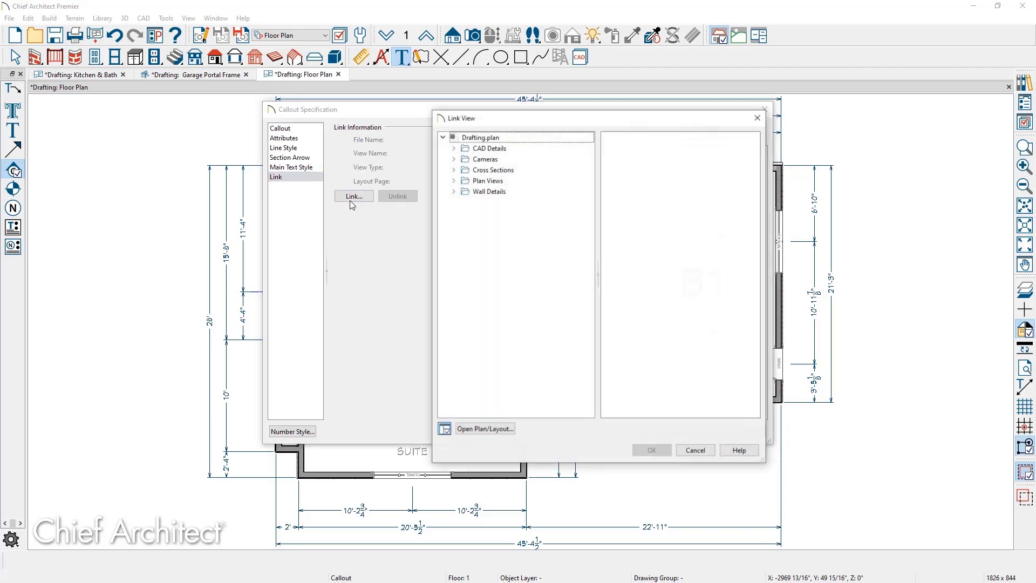
click(454, 159)
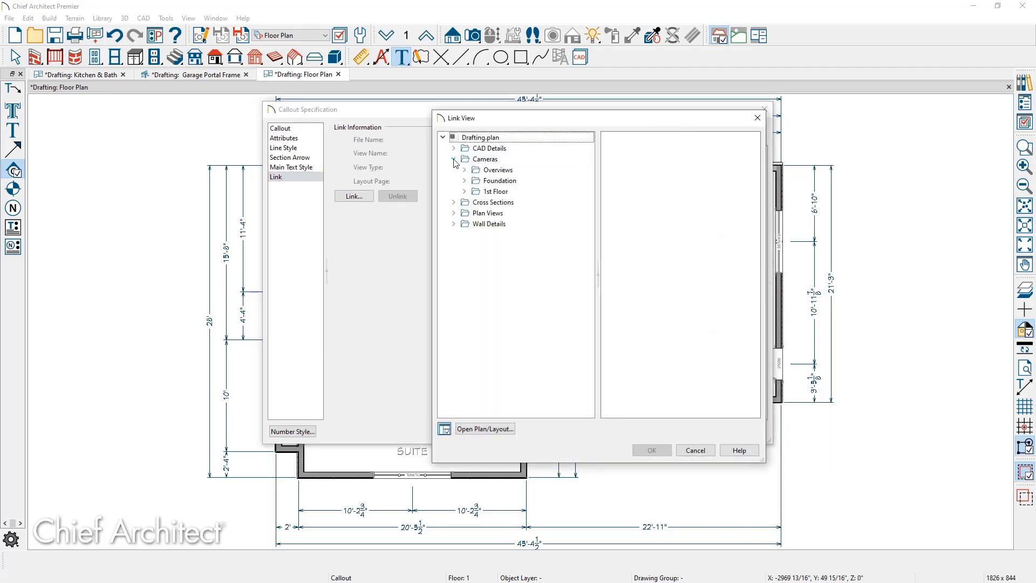
double_click(472, 193)
click(501, 203)
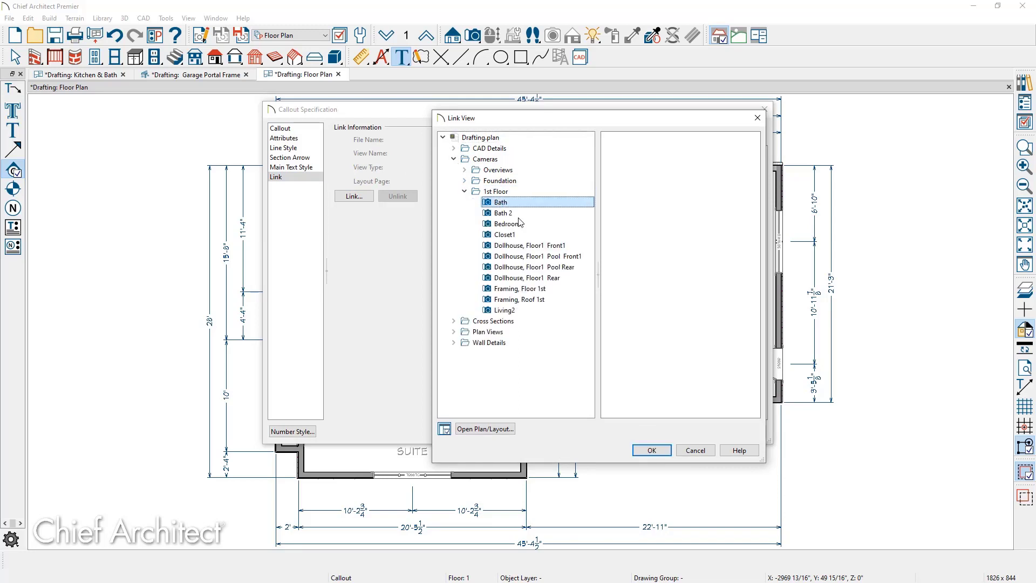
click(653, 451)
click(659, 363)
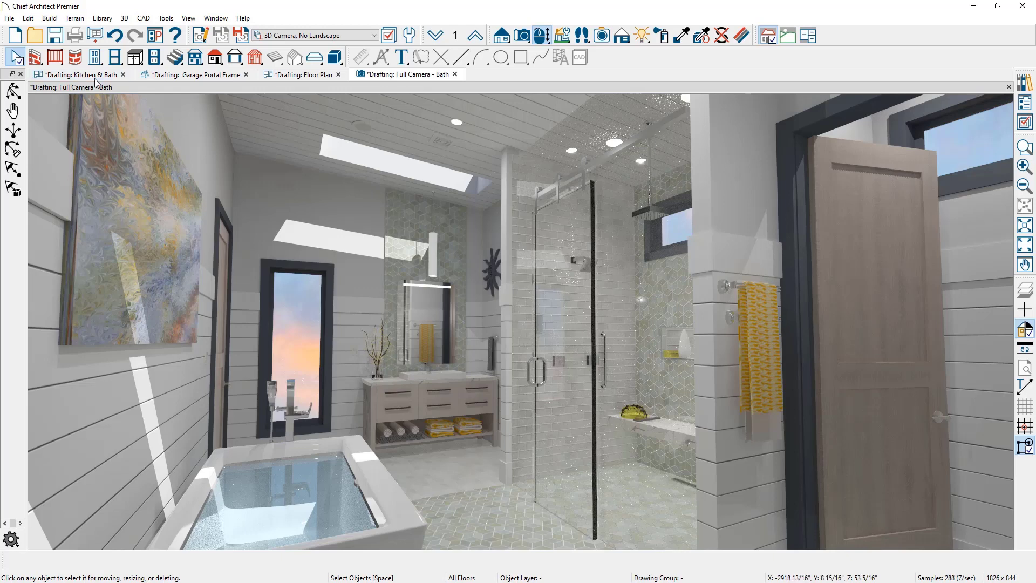
click(322, 80)
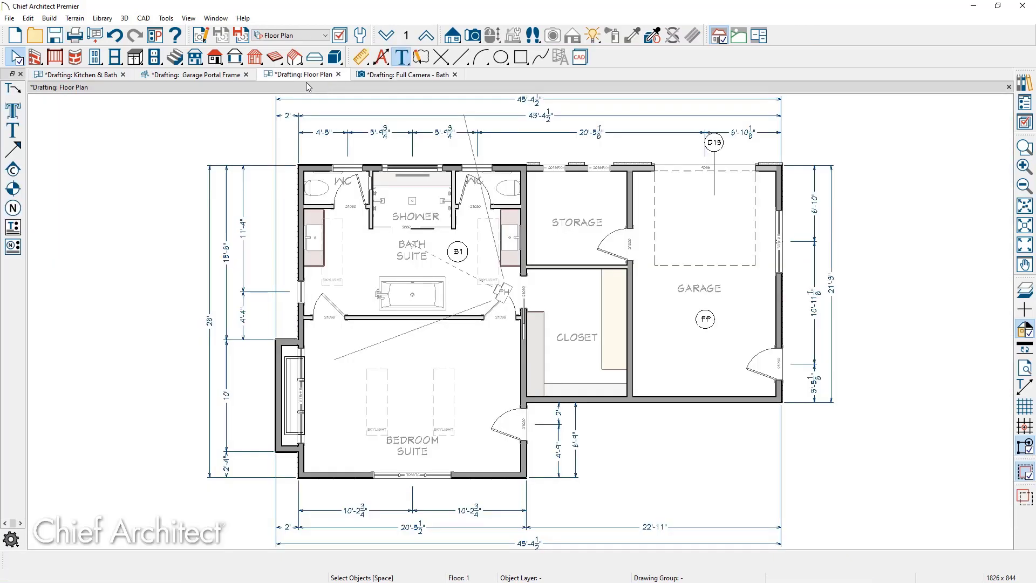
Step: Place a callout labeled W1 beside the garage's right wall
click(13, 170)
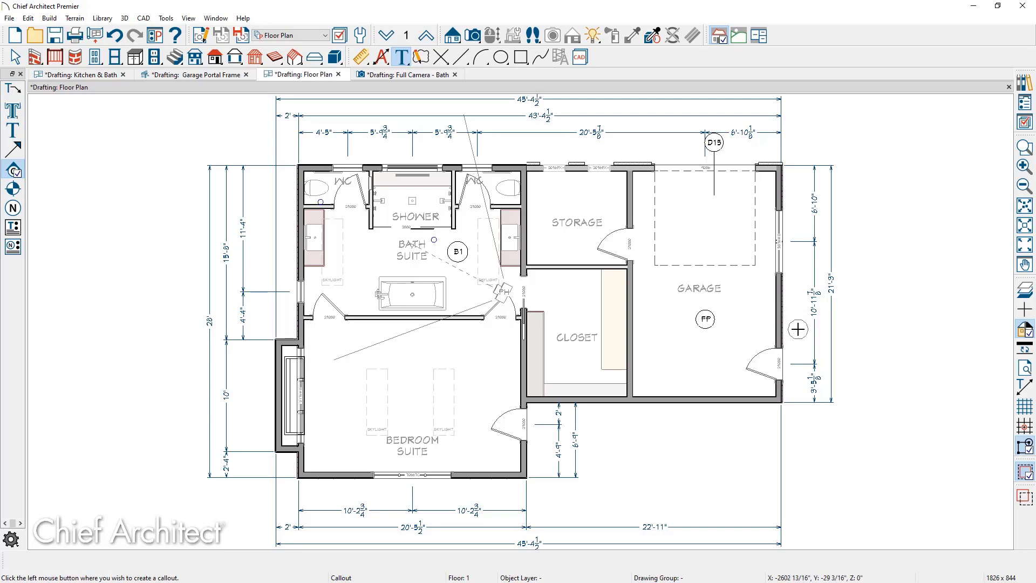
click(799, 329)
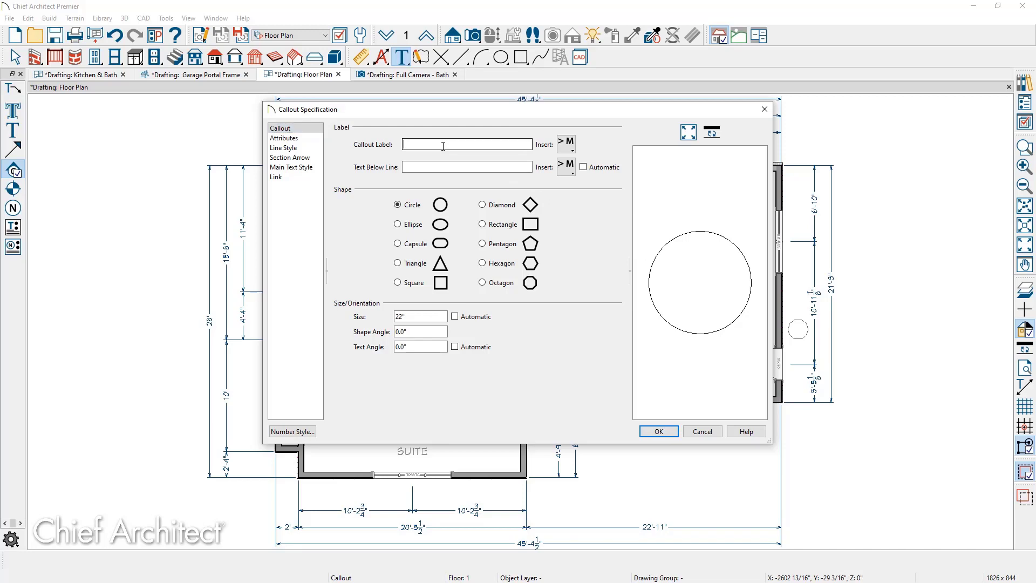
text(W1)
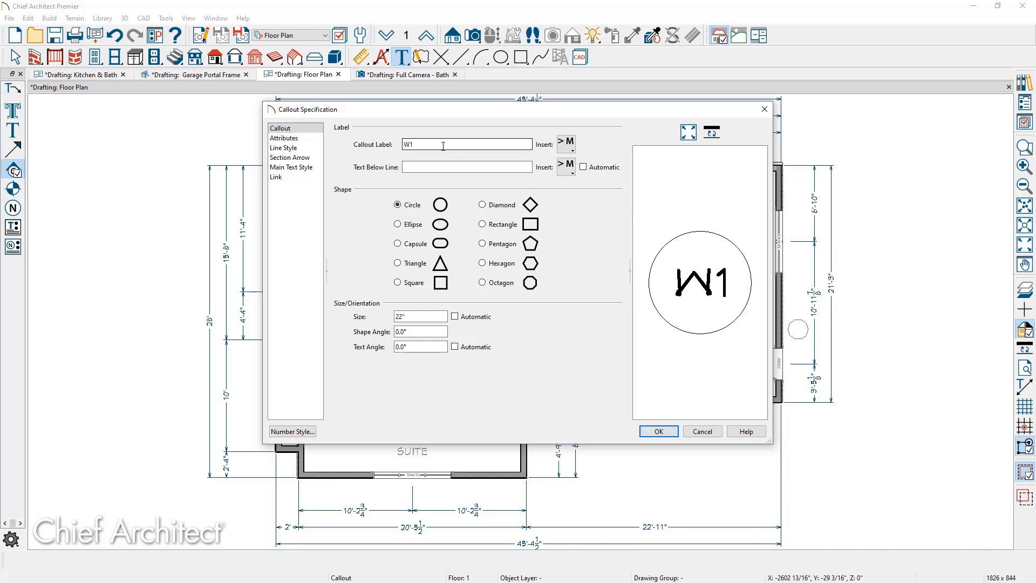
Step: Link W1 to Wall Details > 1st Floor > Wall Detail - 26 and finish placing callouts
click(277, 177)
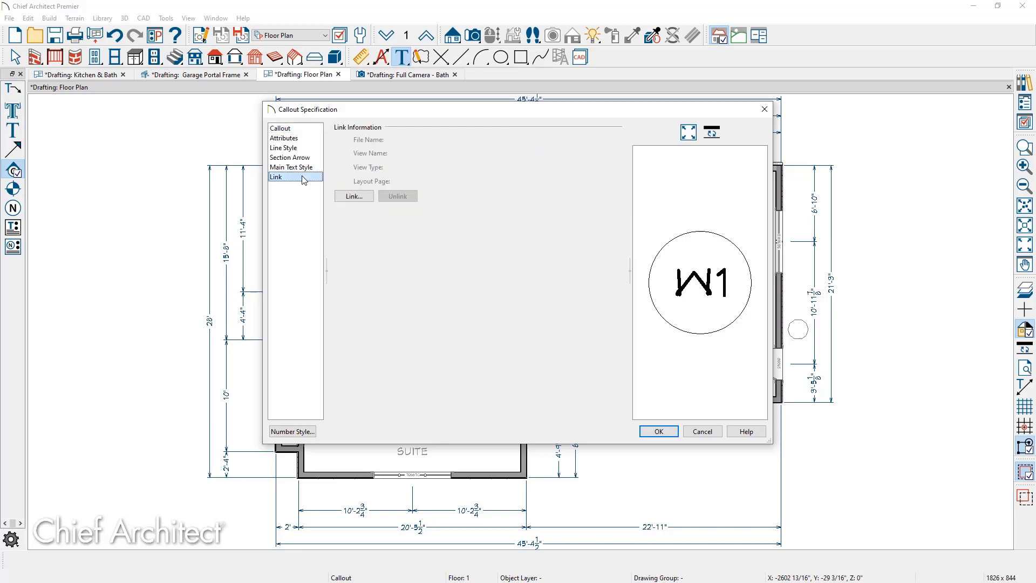
click(354, 196)
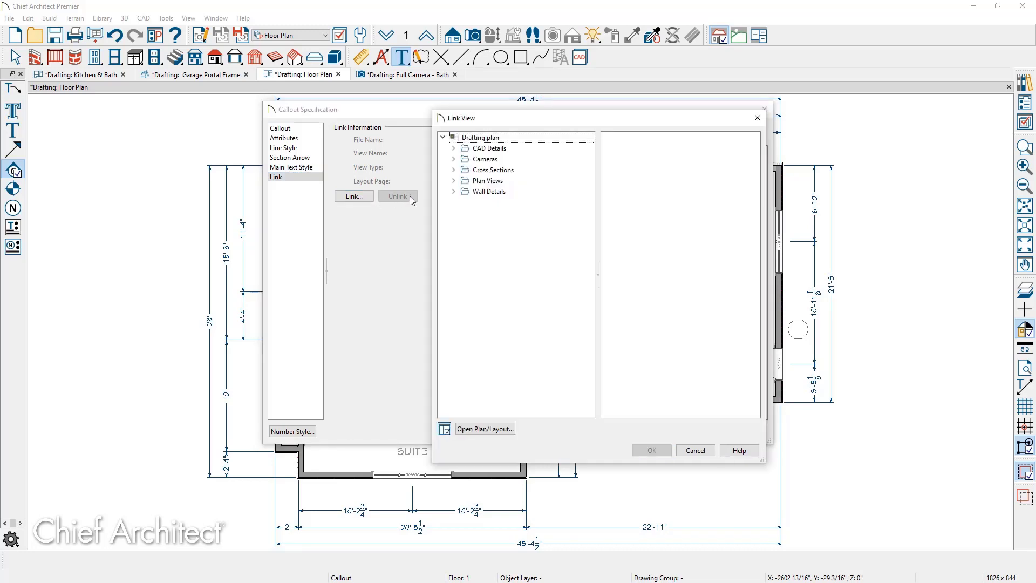
click(454, 192)
click(466, 204)
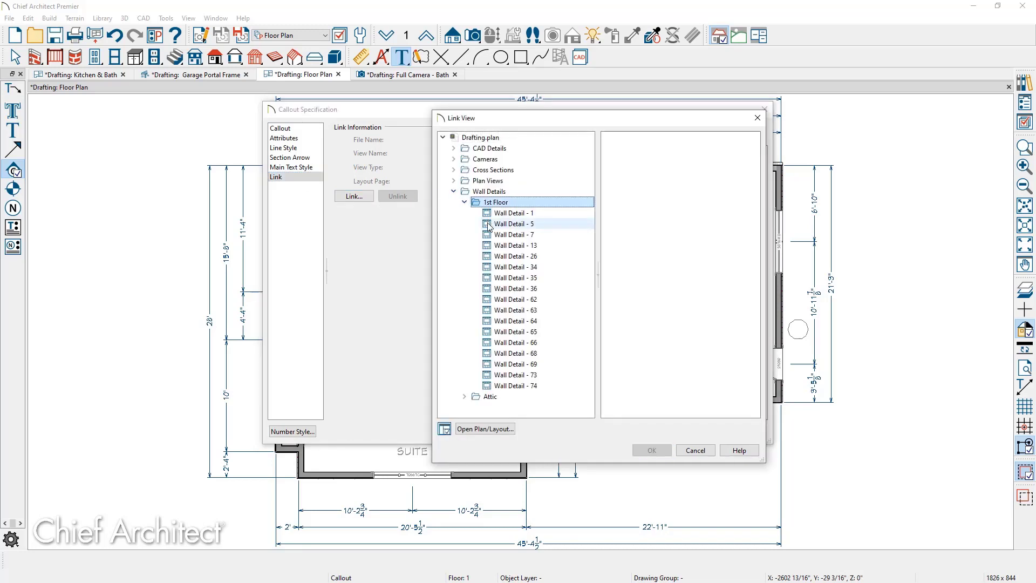
click(552, 259)
click(652, 450)
click(659, 435)
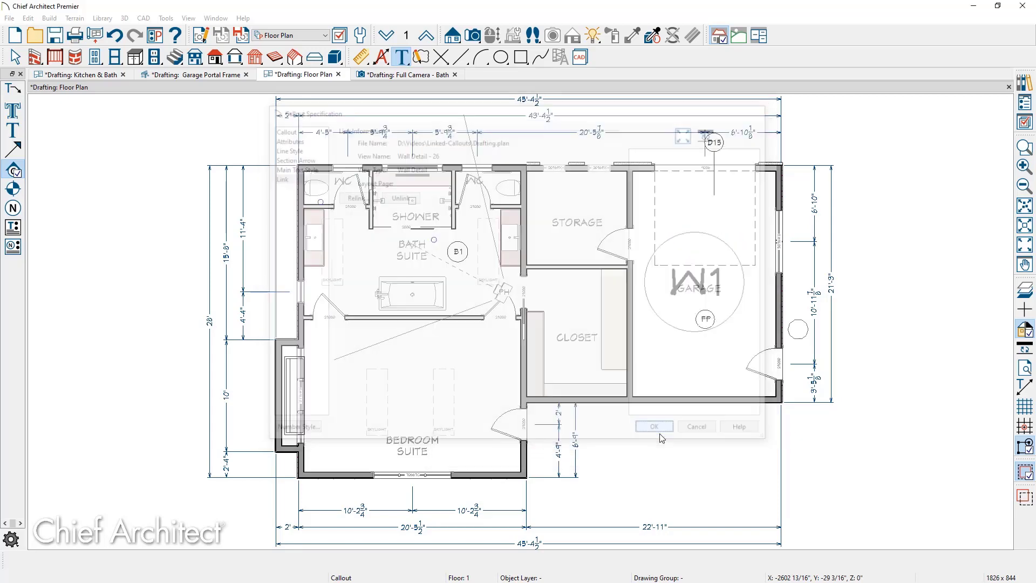
key(space)
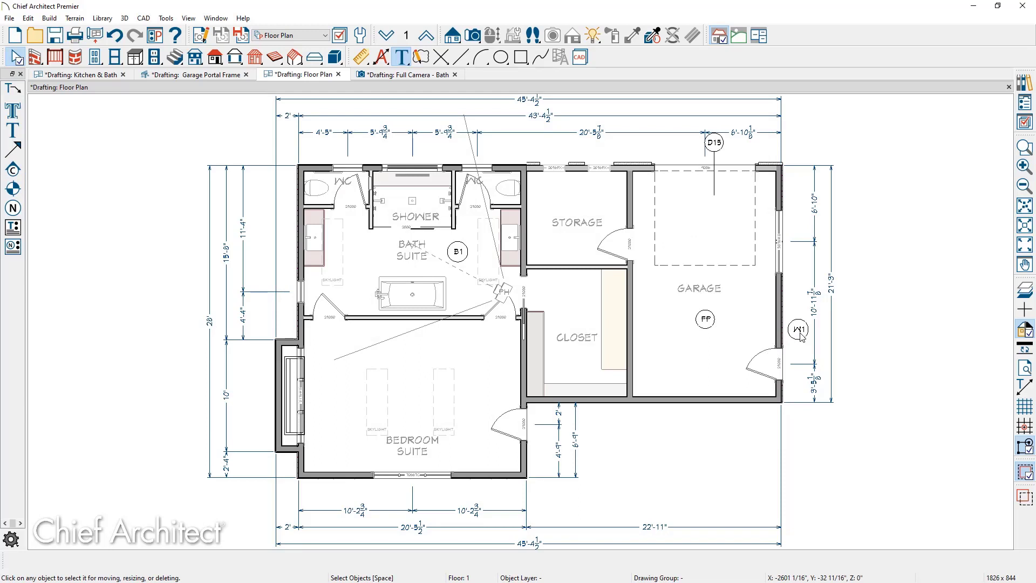
Step: Open Wall Detail - 26 from the W1 callout, then go back to the Drafting: Floor Plan tab
double_click(800, 331)
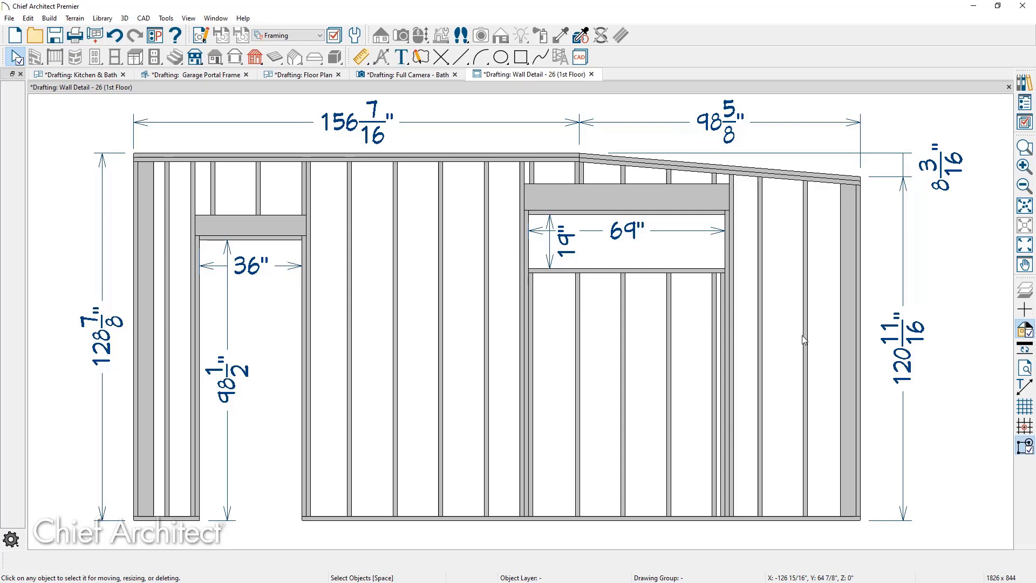
click(309, 75)
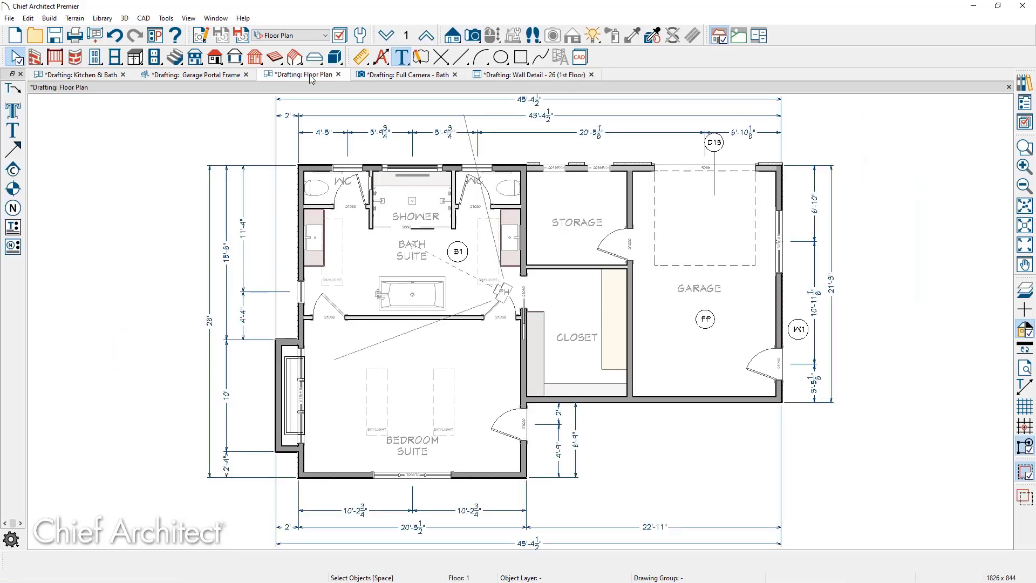
Step: Open the D15 callout's settings and start relinking it away from Garage Portal Frame
click(715, 148)
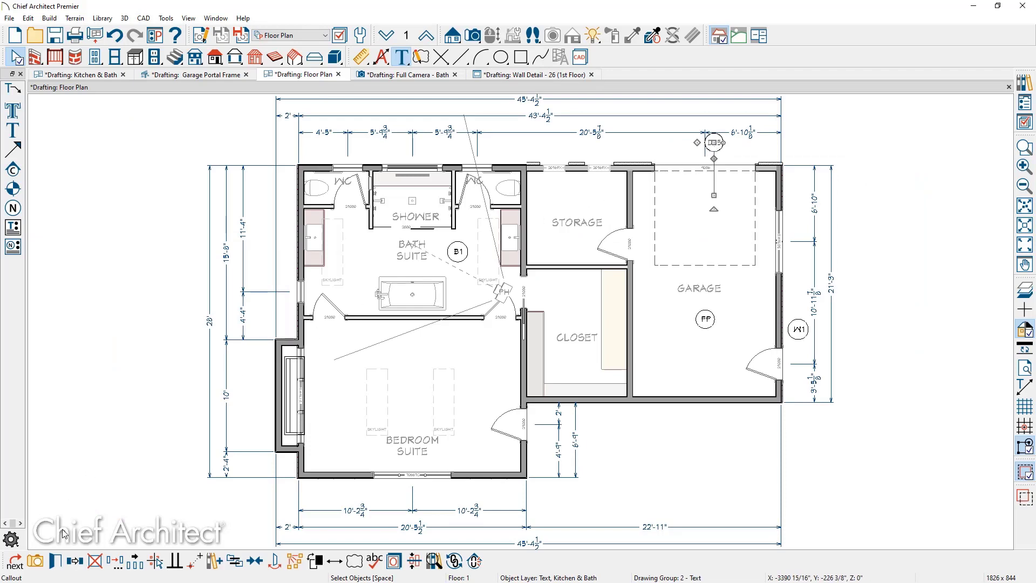
click(60, 560)
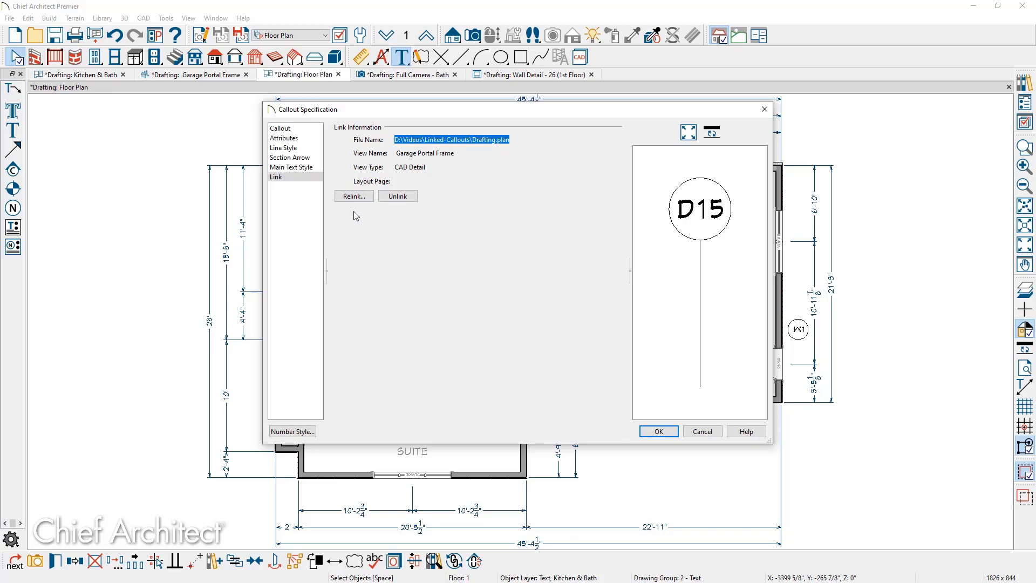
click(366, 197)
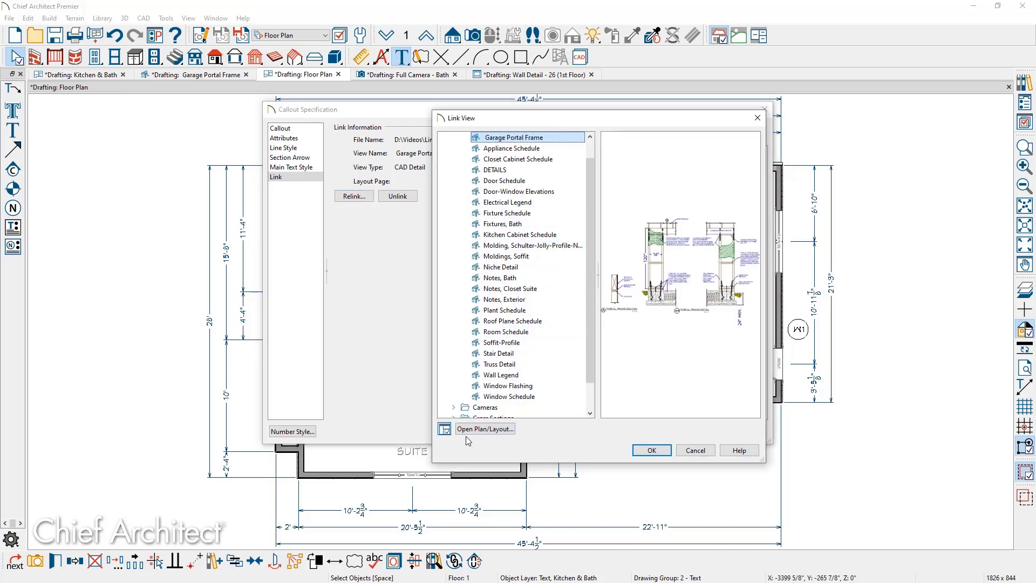
Step: Load Details-LP.plan, relink D15 to its Trench CAD detail, and confirm both dialogs
click(506, 430)
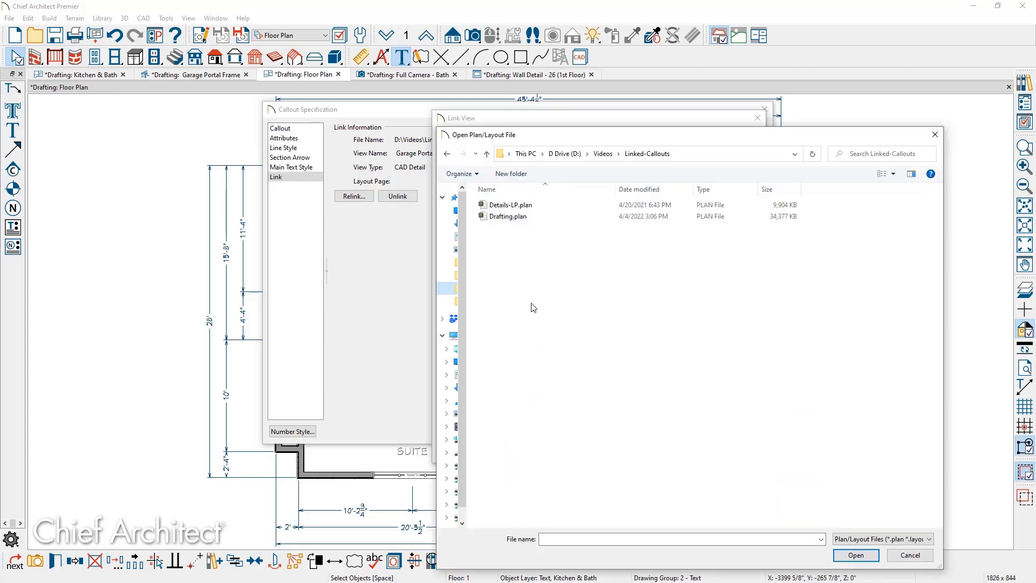
click(522, 208)
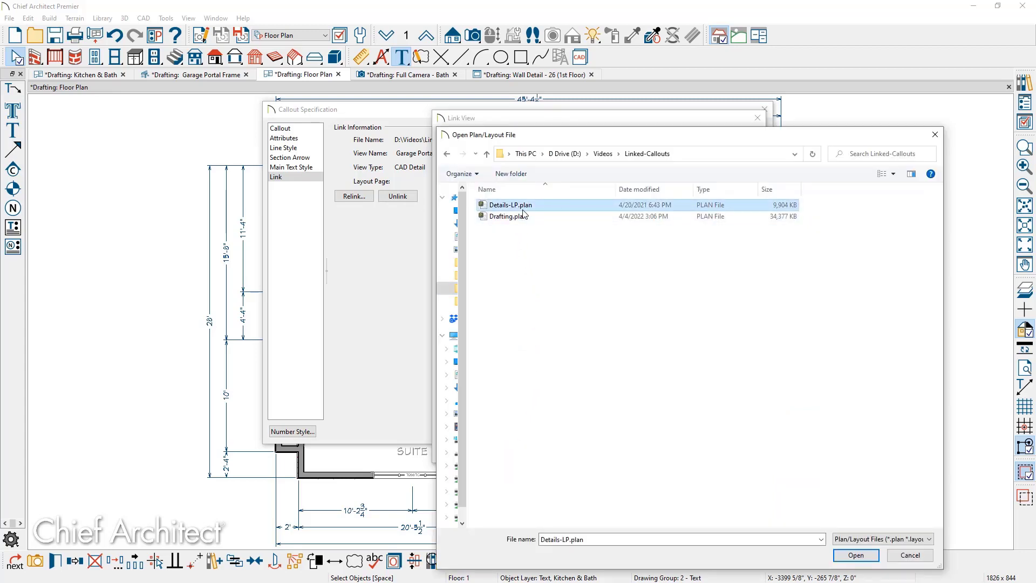
click(837, 554)
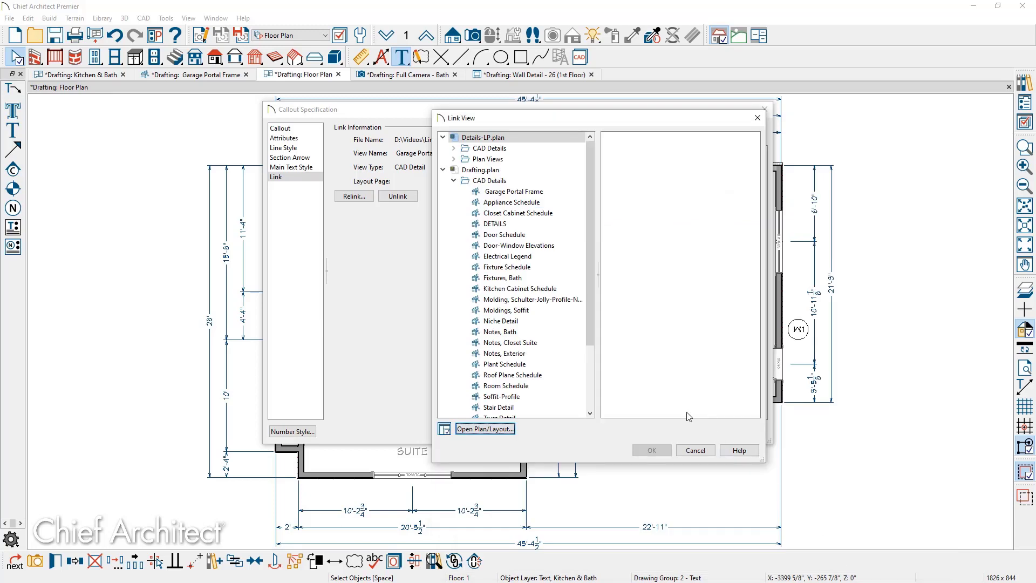
click(455, 152)
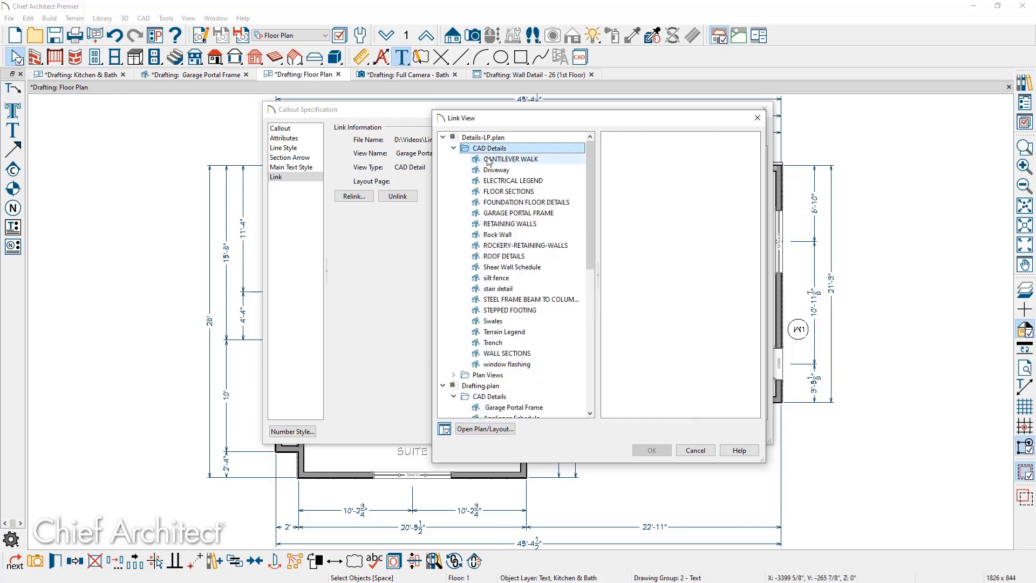
click(532, 343)
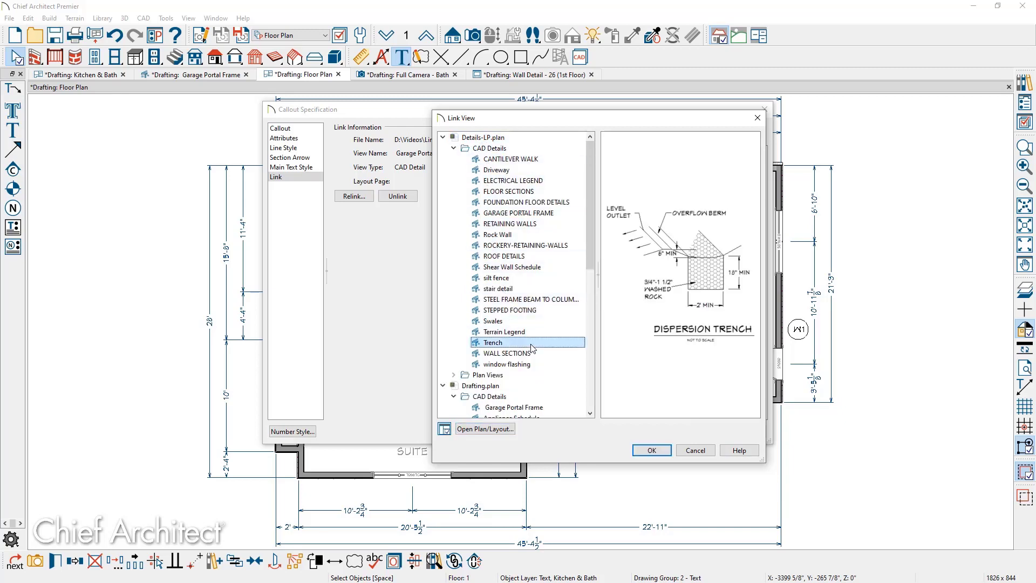
click(652, 450)
click(657, 434)
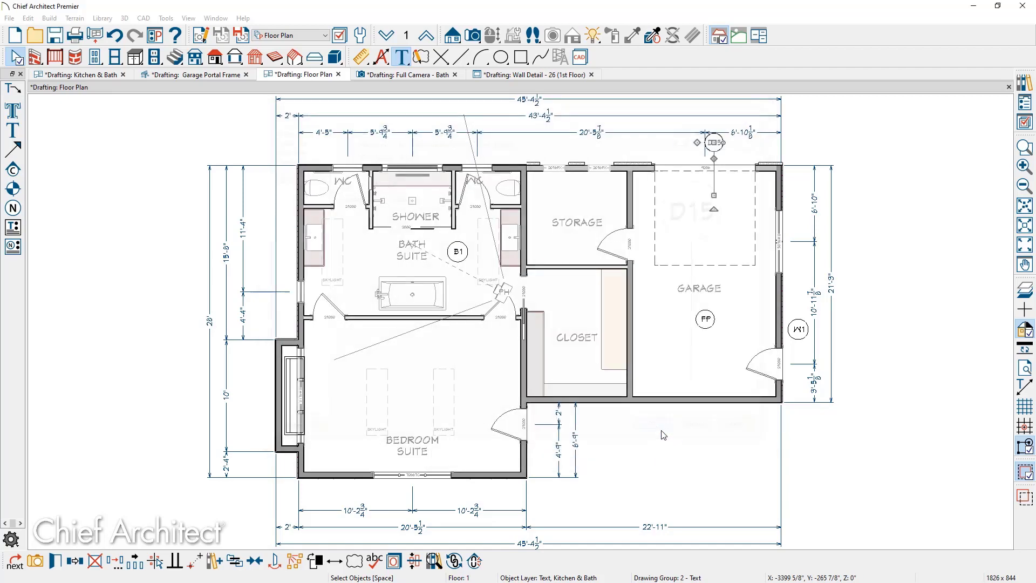
Step: Open the Details-LP: Trench view from the D15 callout to show the Dispersion Trench detail
double_click(720, 151)
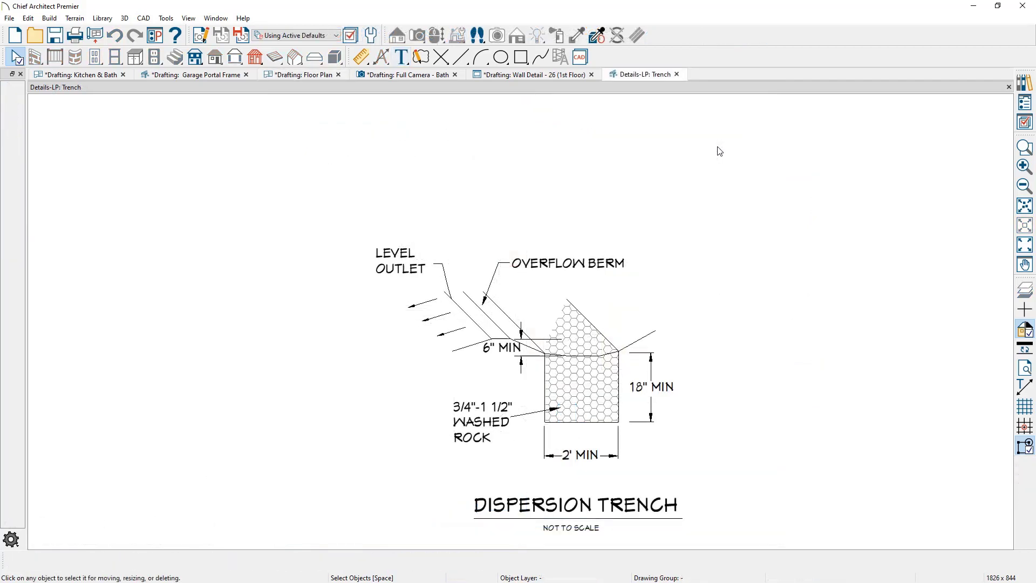